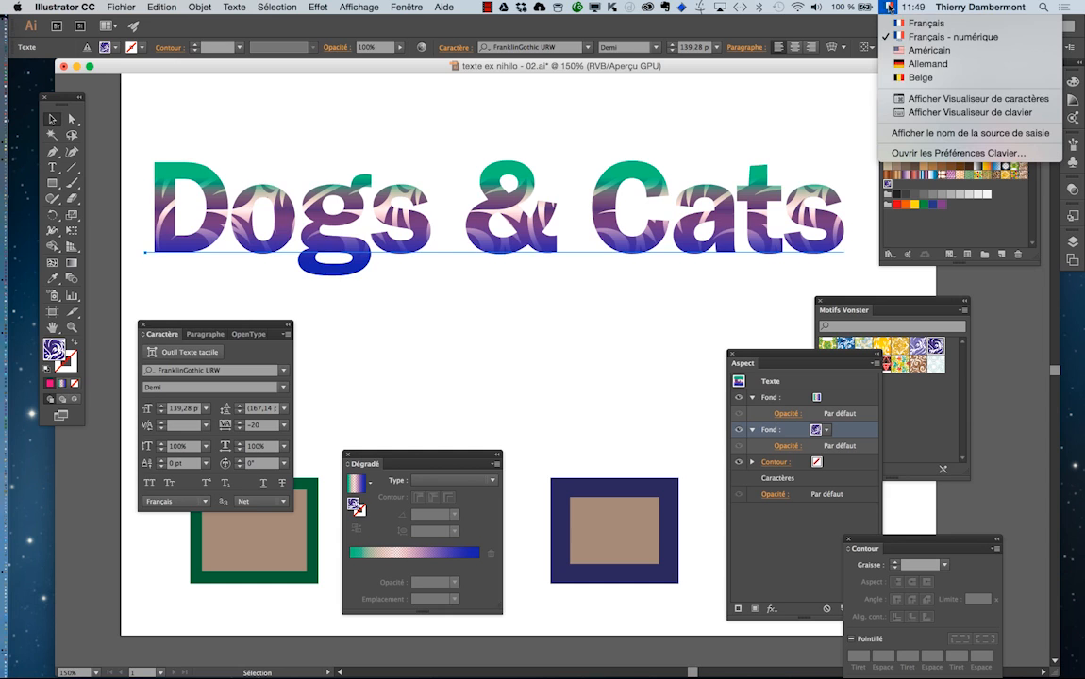
- Display the on-screen keyboard viewer, examine its layout with the modifier keys held, and close it
click(923, 112)
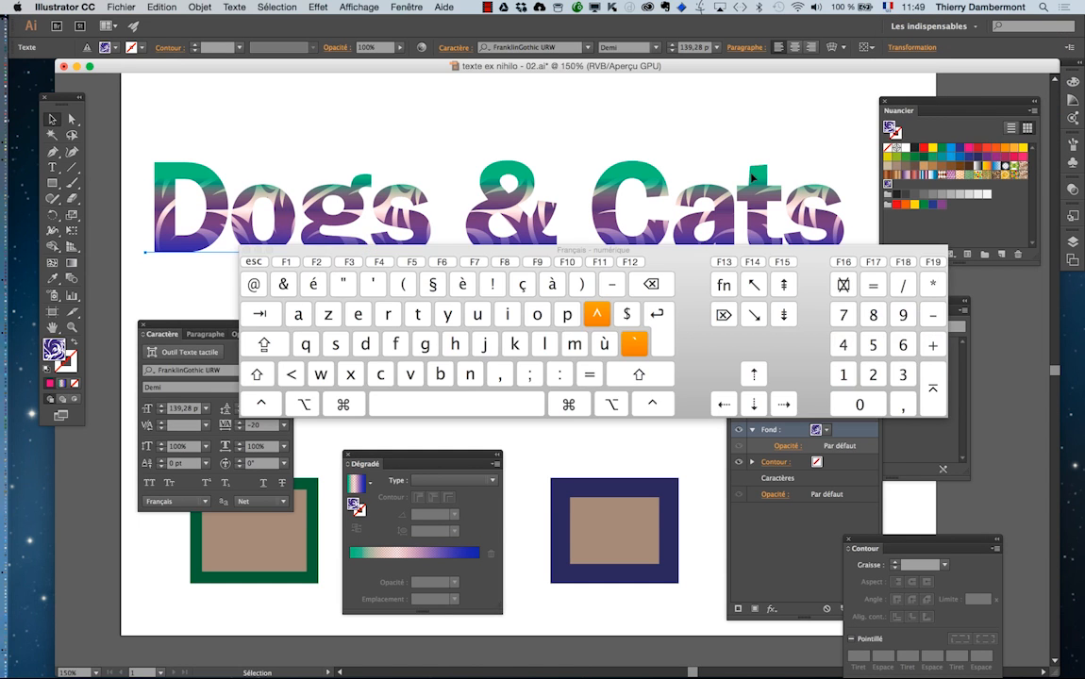
drag(607, 139, 586, 123)
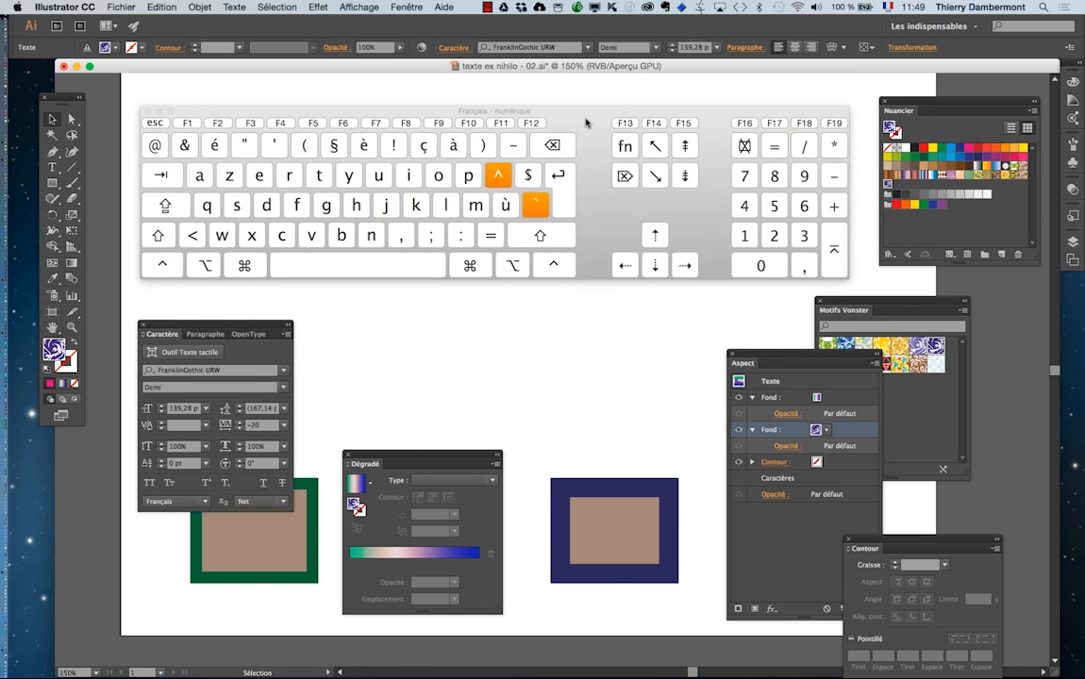
key(alt)
key(shift)
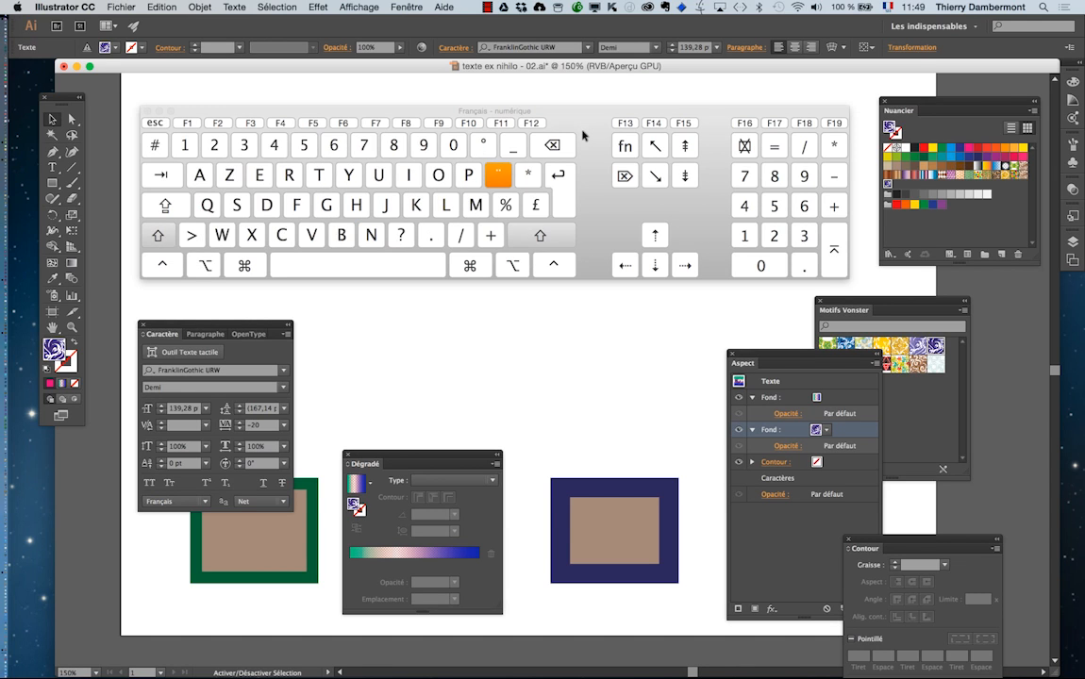
key(alt)
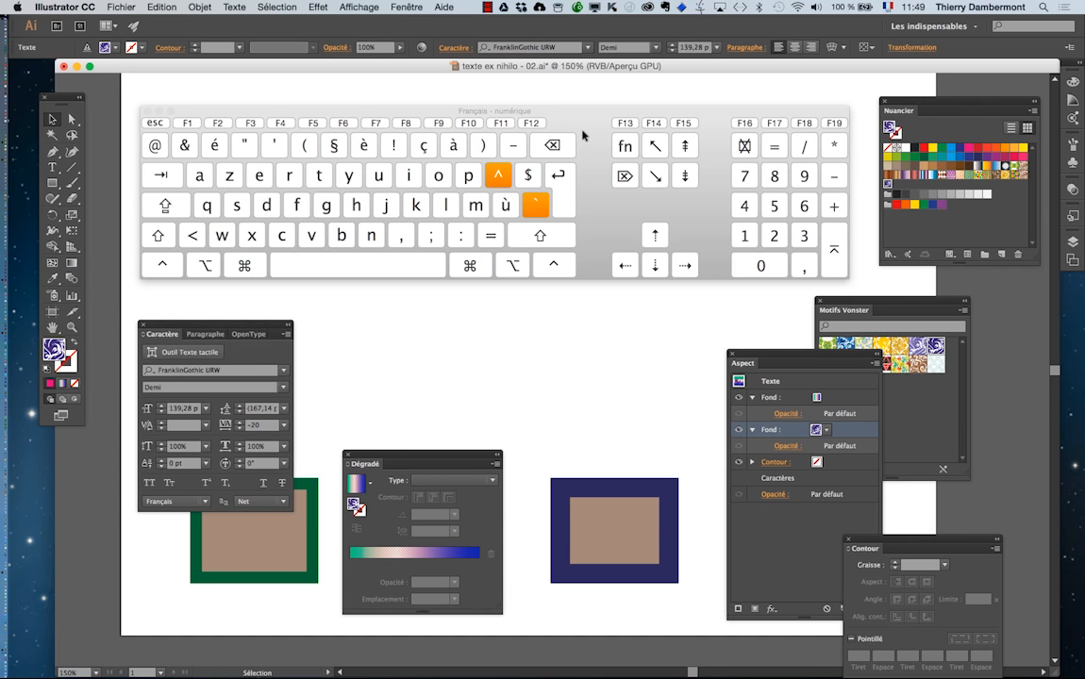
key(alt)
click(145, 110)
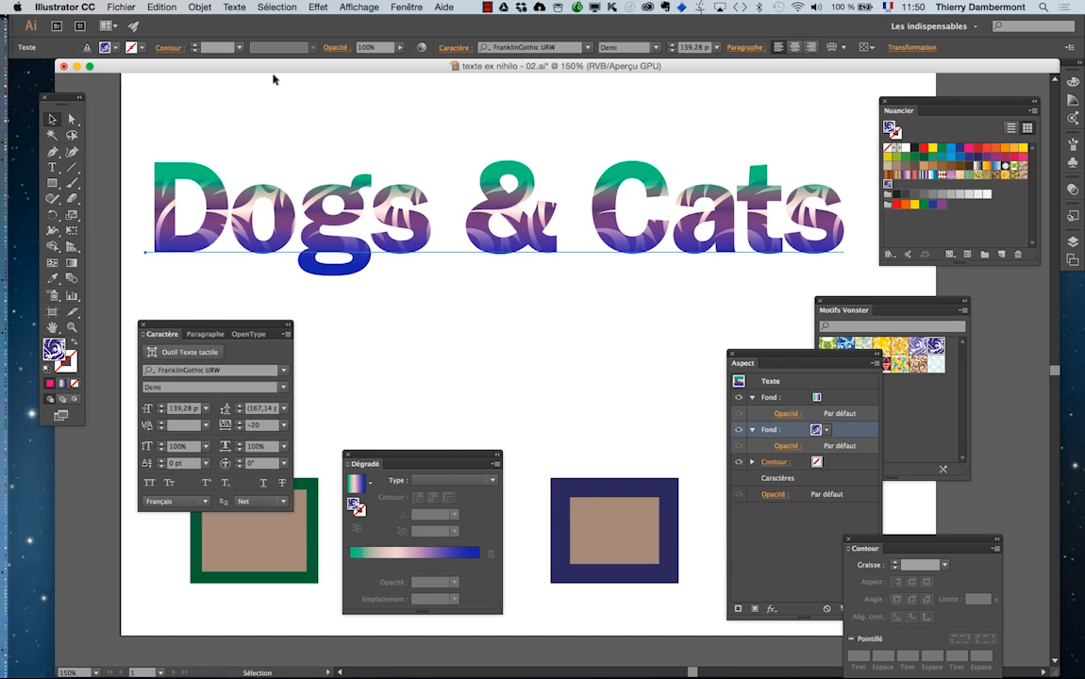
- Reselect the "Dogs & Cats" text and move the Aspect panel lower and the Tools panel closer to the artwork
click(356, 288)
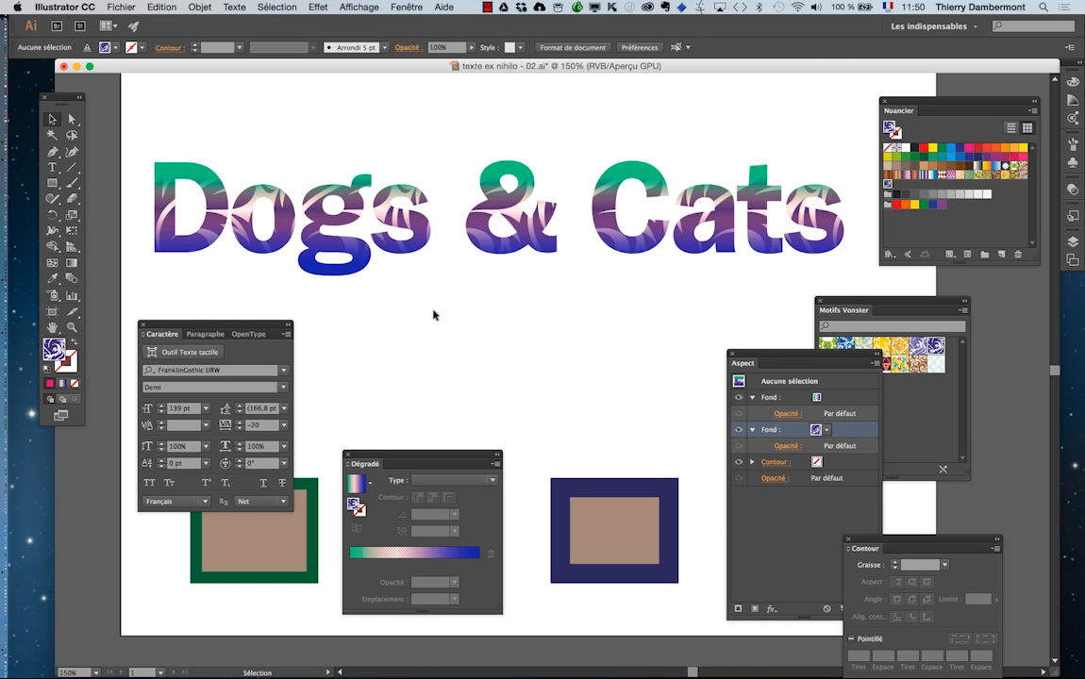
click(422, 247)
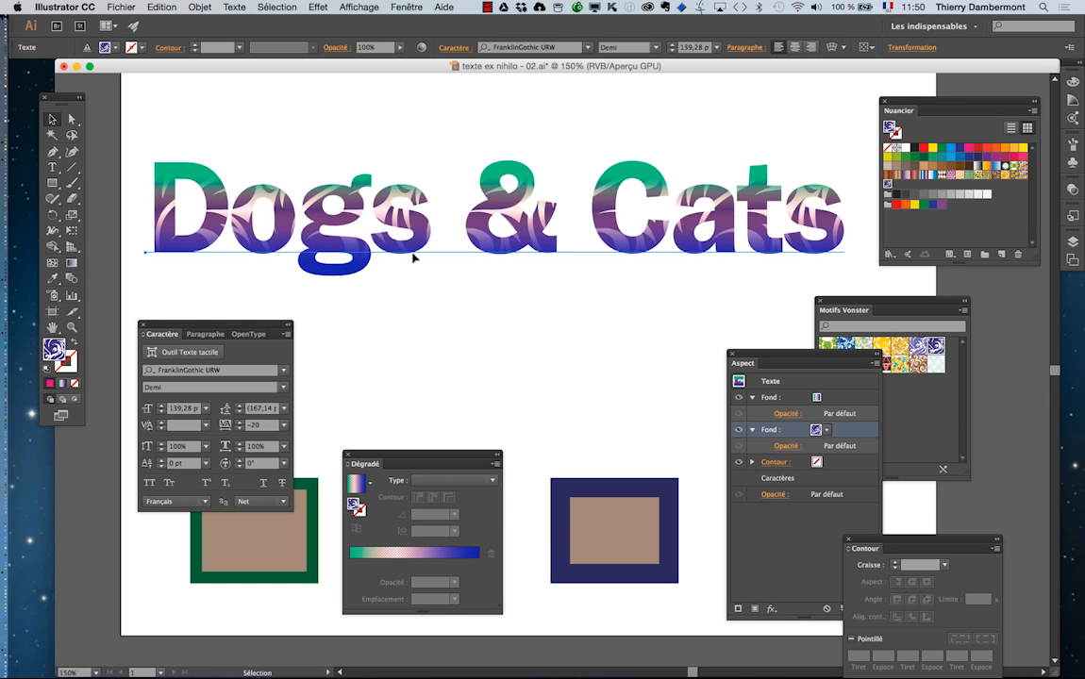
drag(772, 353, 662, 281)
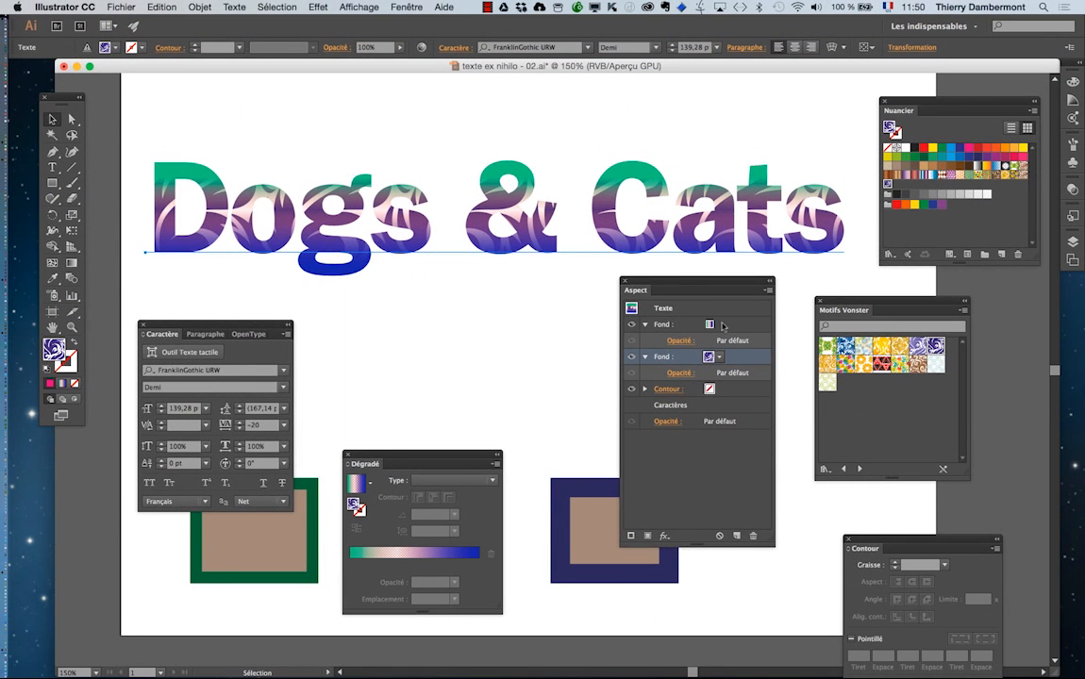
drag(690, 286, 800, 430)
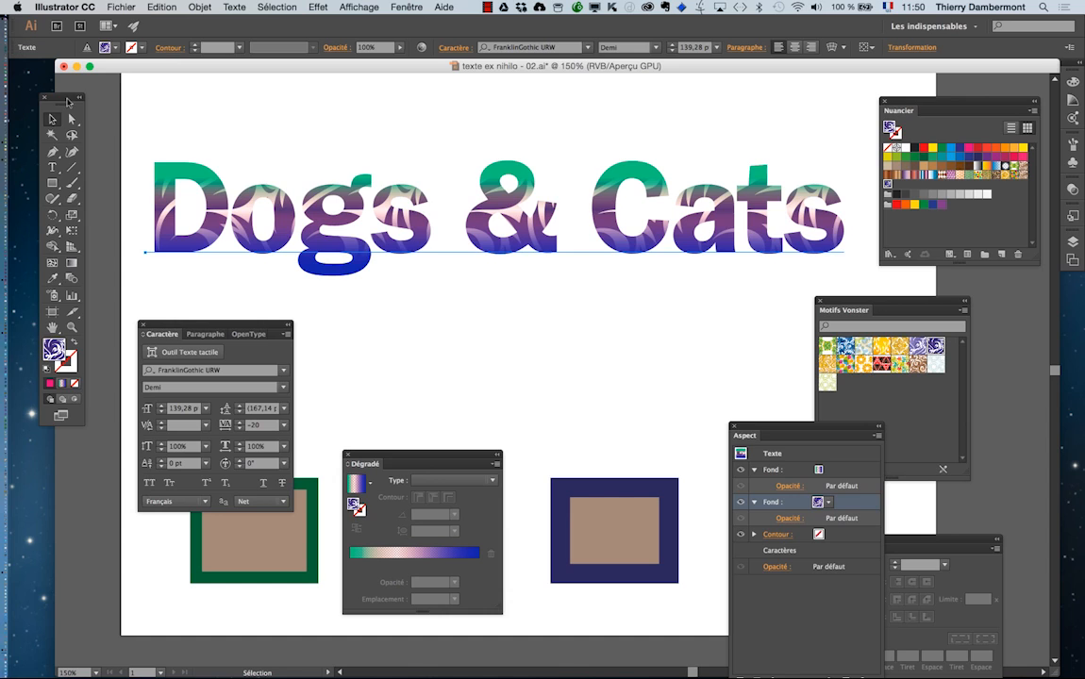
drag(72, 97, 120, 93)
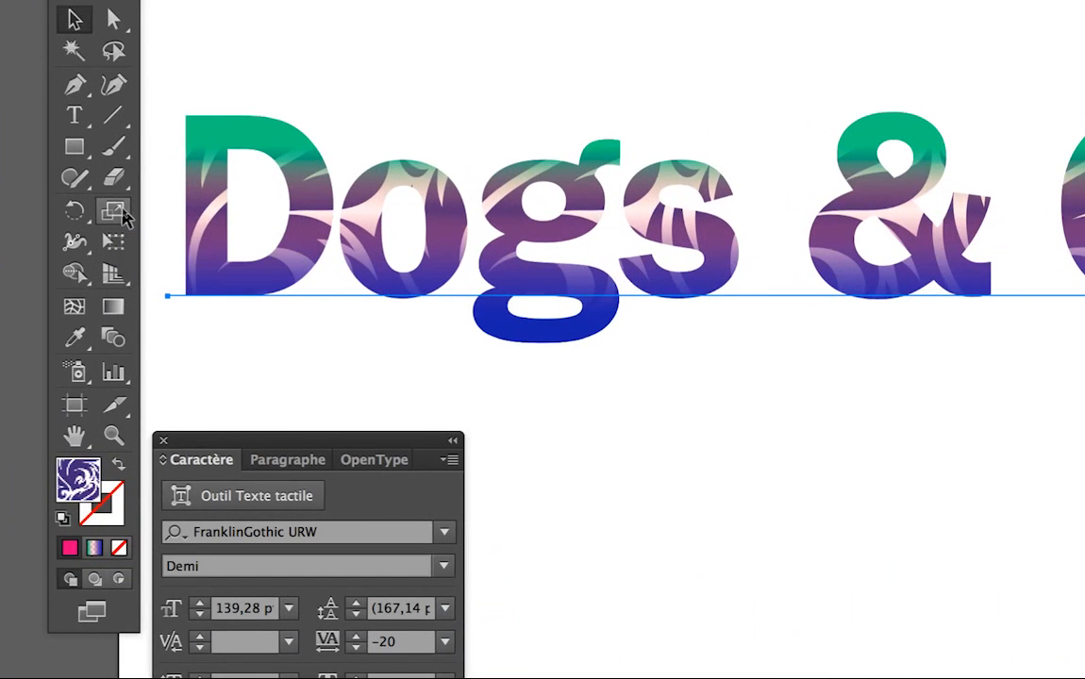
- In the text's Scale options, reset the uniform scale to 100% and restrict the transformation to patterns, excluding objects
double_click(122, 211)
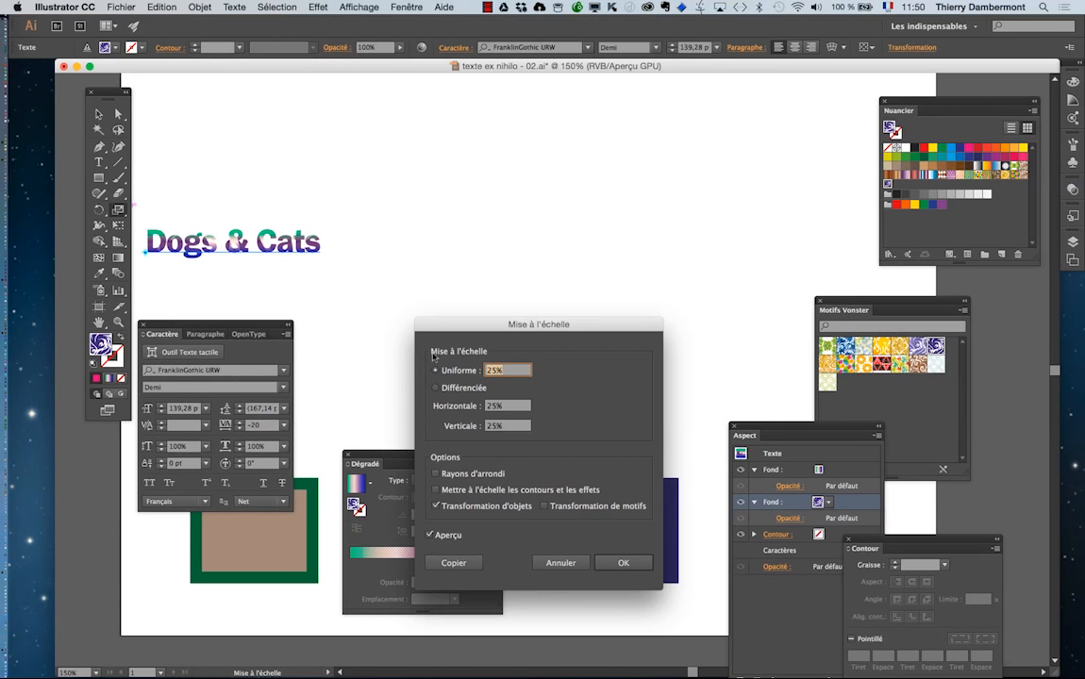
drag(822, 439, 612, 92)
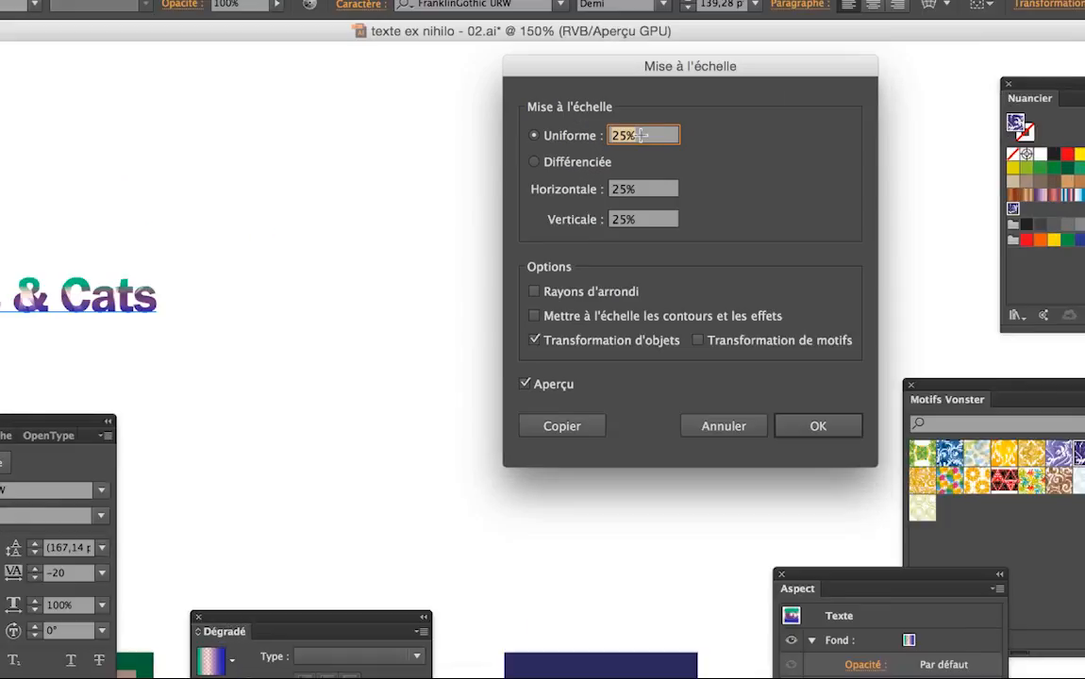
text(100)
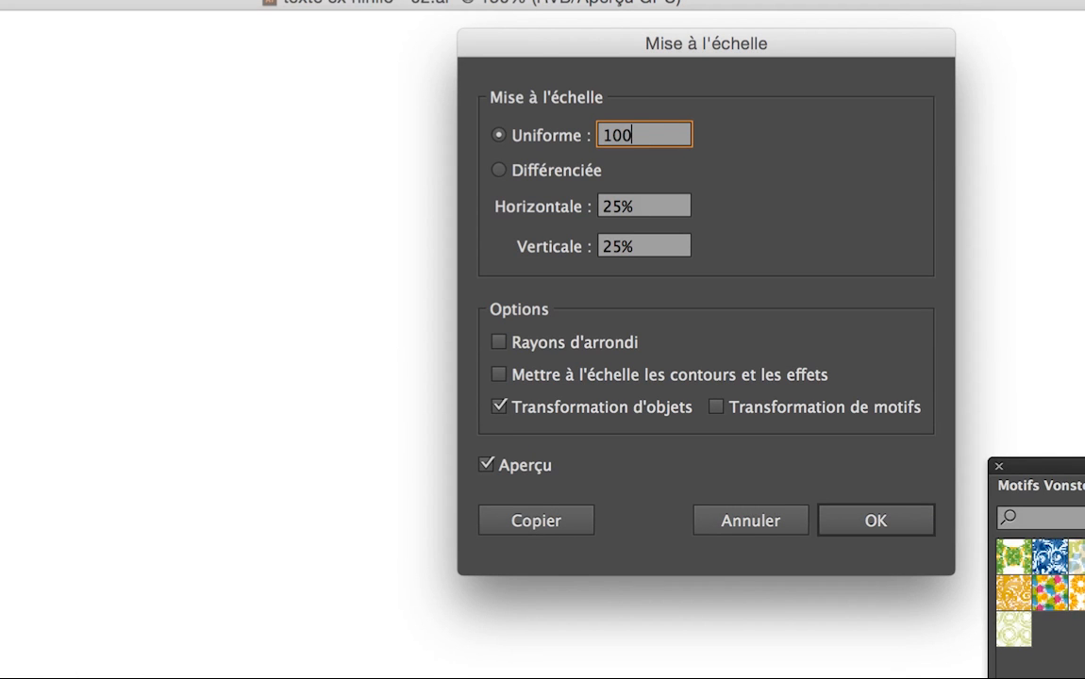
key(Tab)
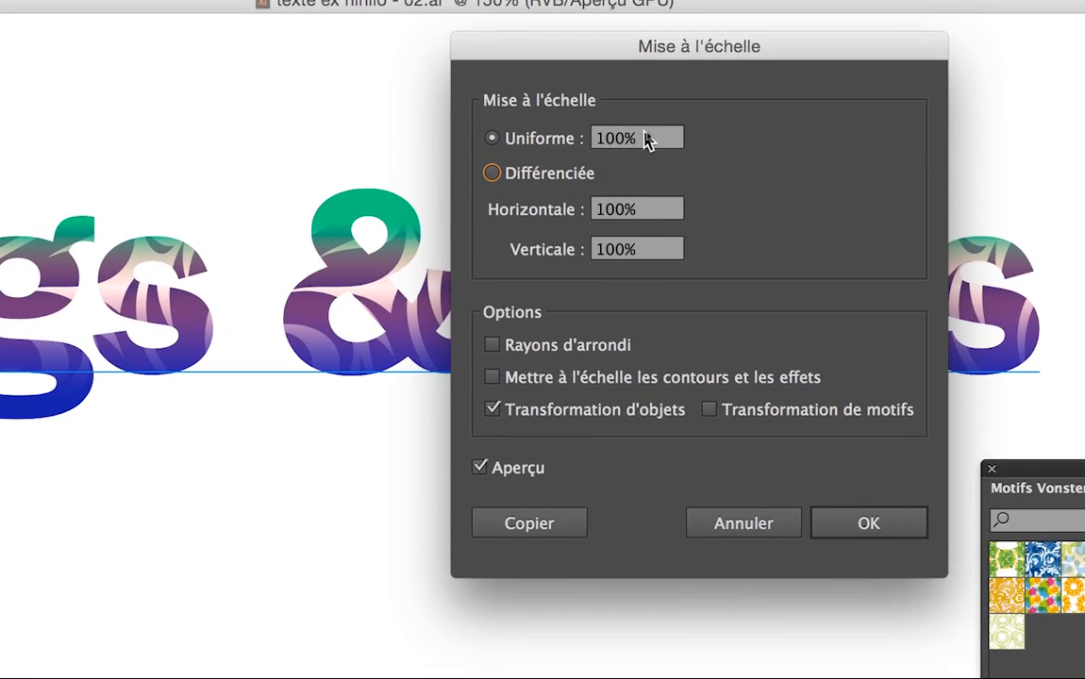
click(632, 135)
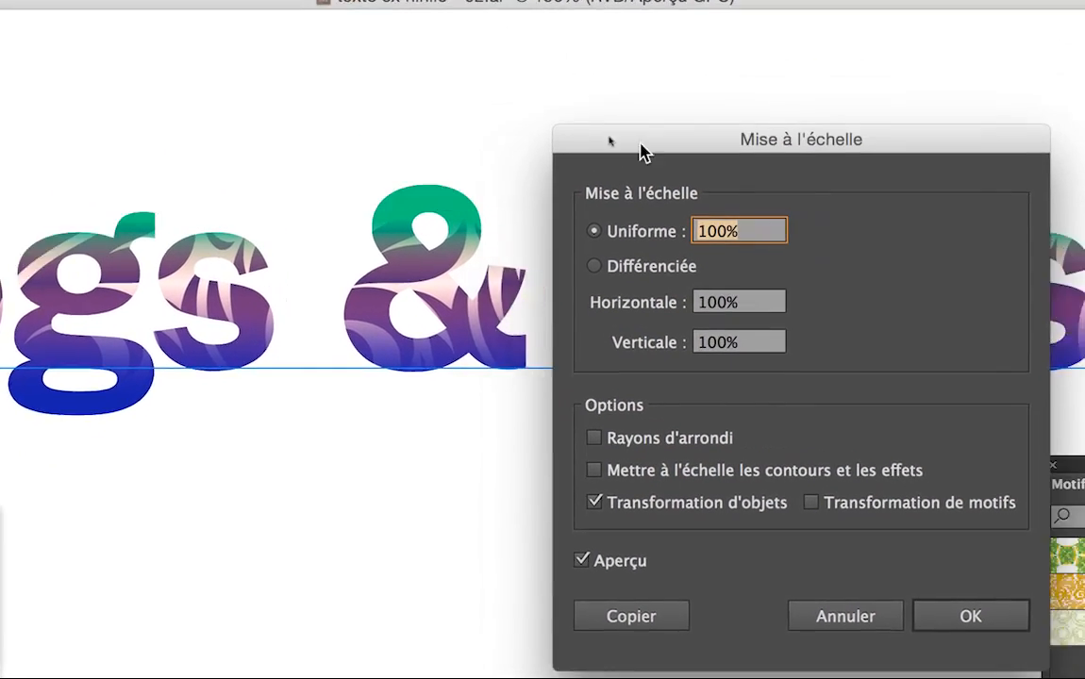
drag(642, 146, 643, 115)
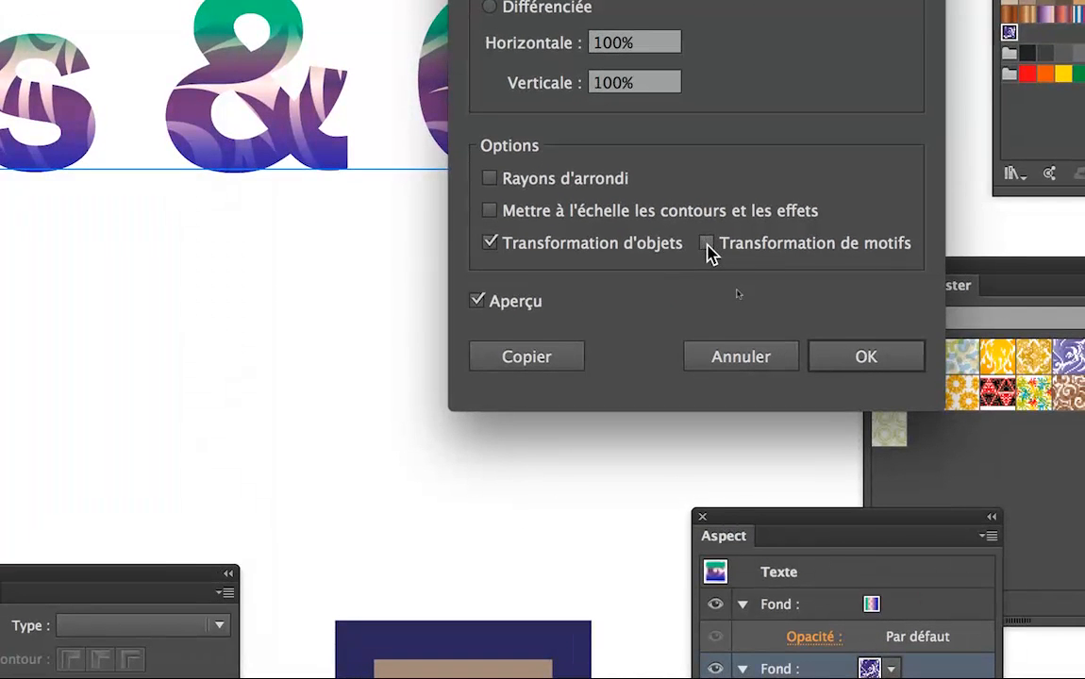
click(708, 247)
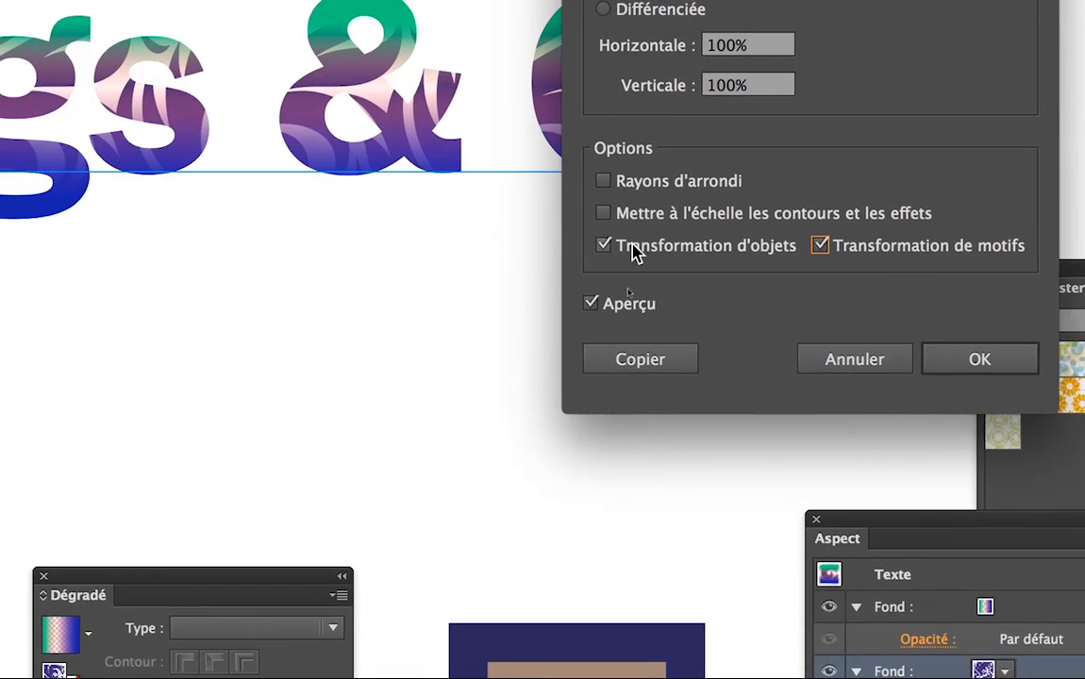
click(605, 248)
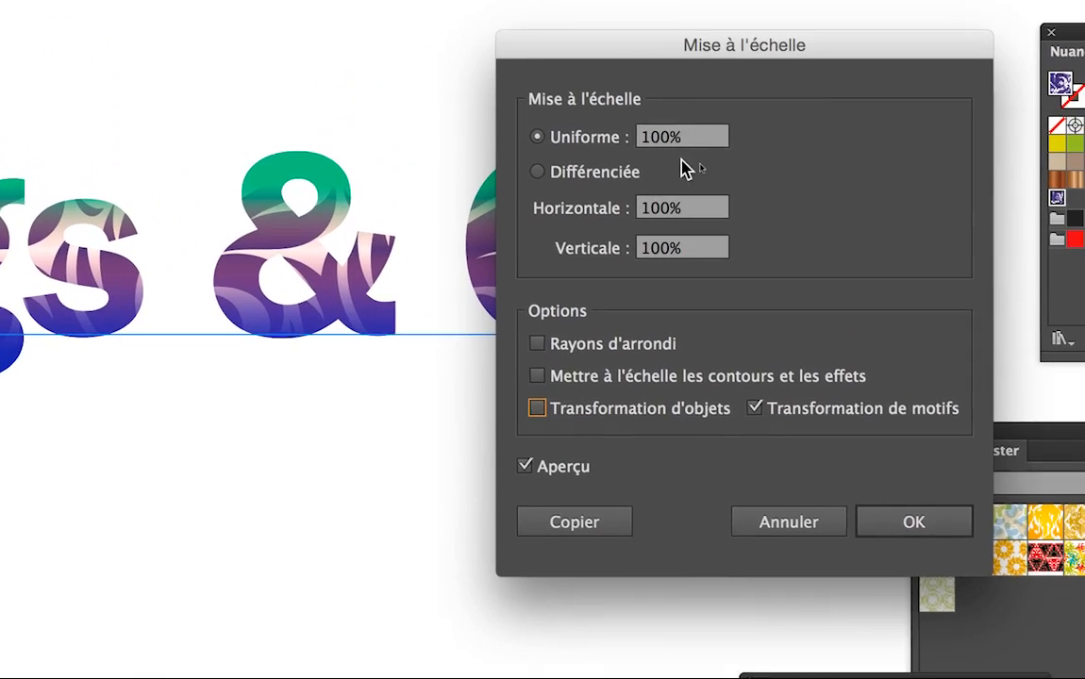
- Preview the text's pattern fill at a uniform scale of 50% and then 25%
drag(683, 140, 643, 139)
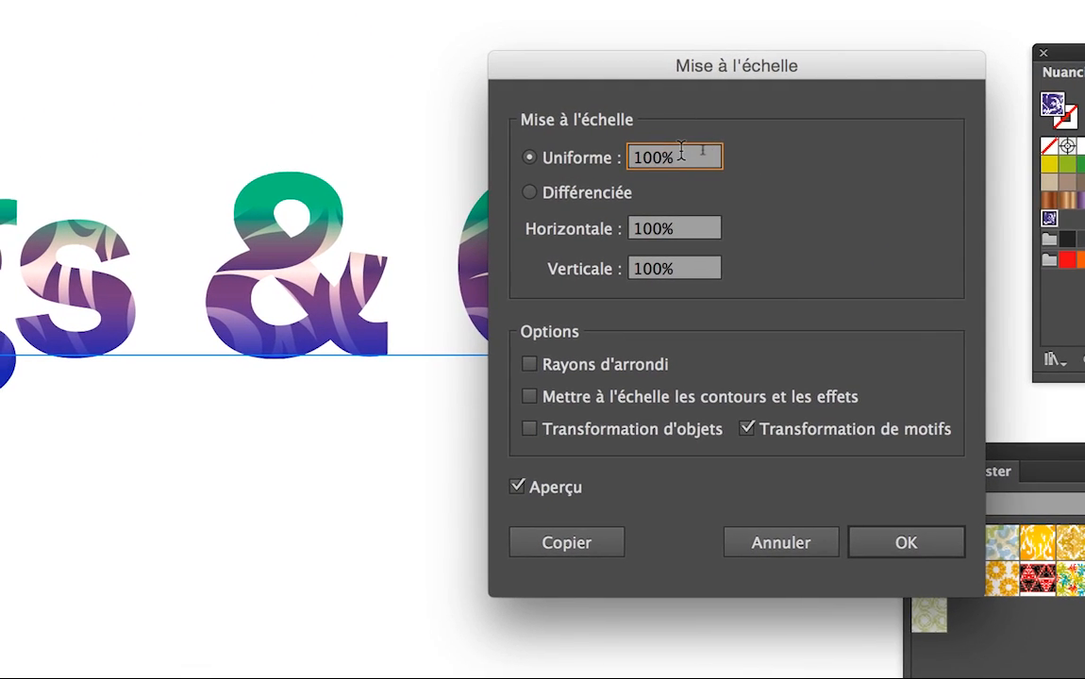
drag(681, 153, 624, 149)
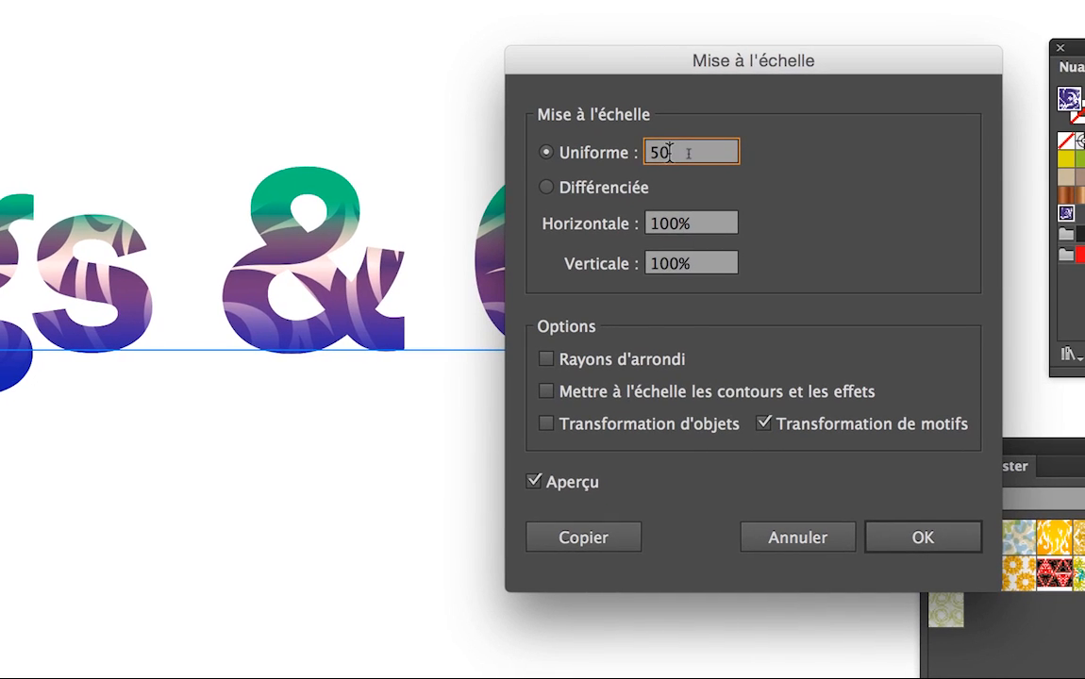
key(Tab)
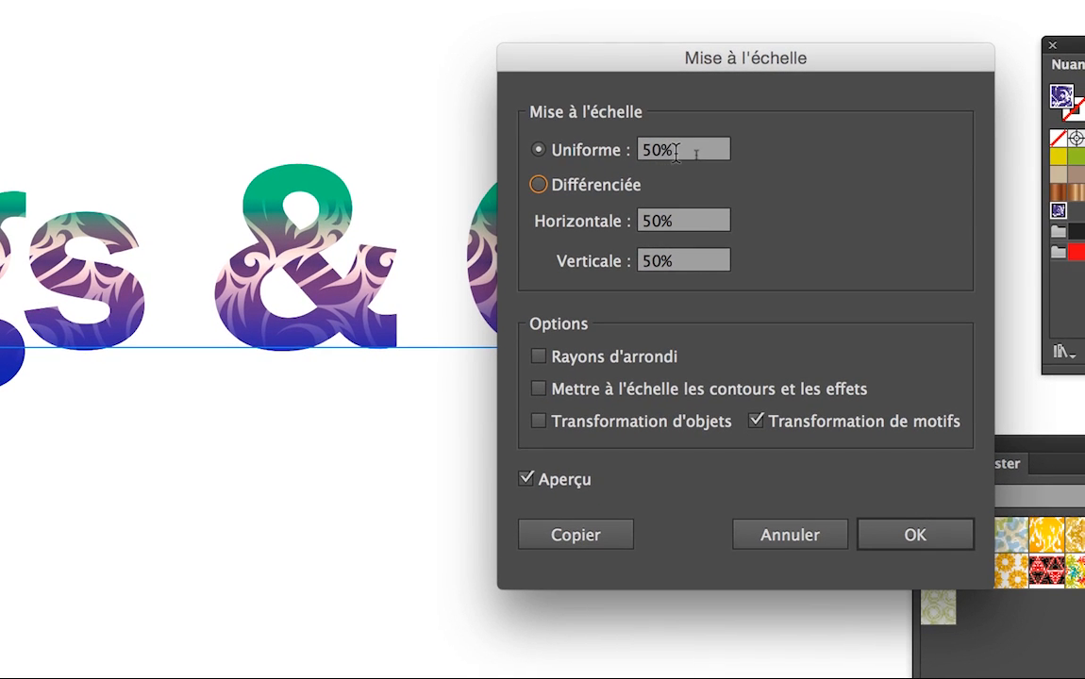
drag(695, 152, 612, 153)
text(25)
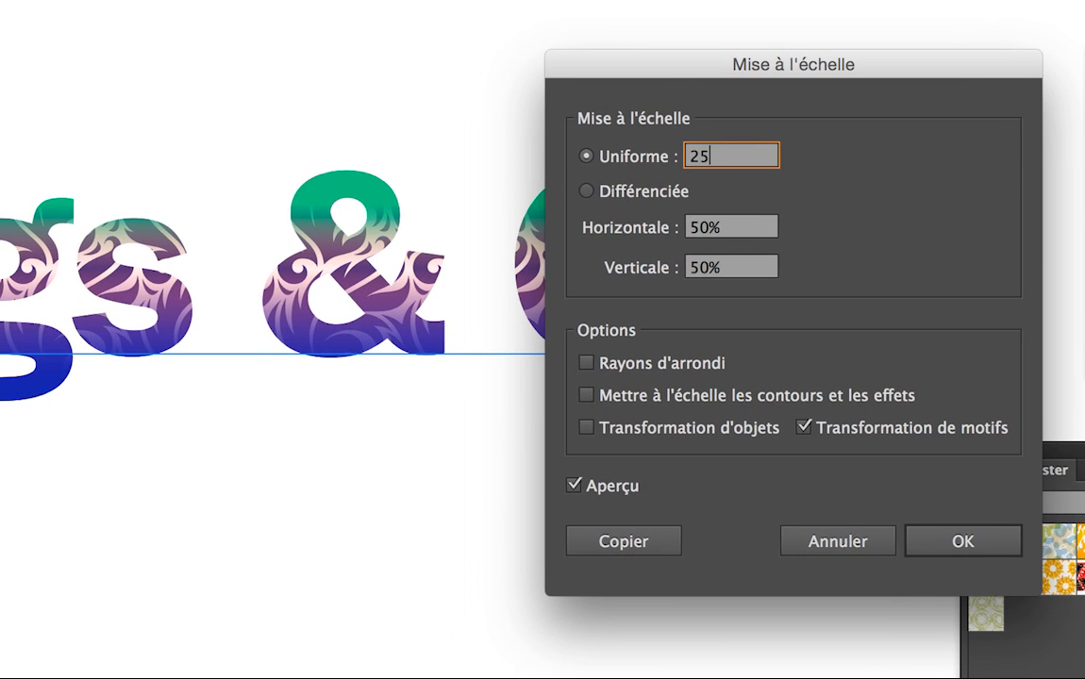
key(Tab)
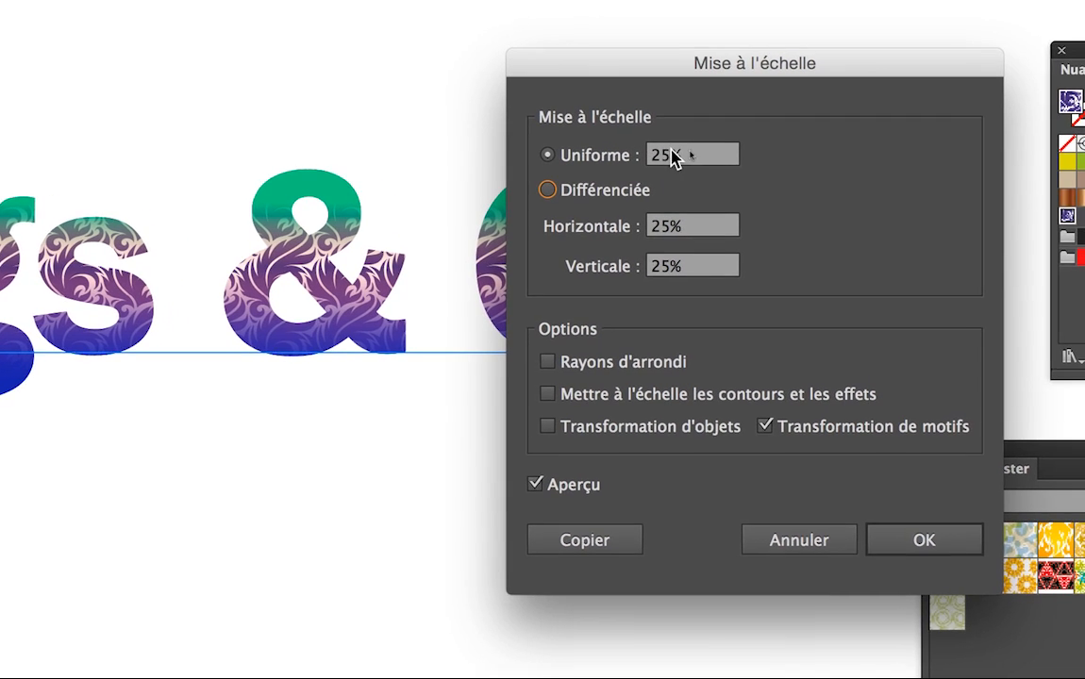
- Scale the text's pattern fill uniformly to 10% and apply it
drag(725, 156, 643, 156)
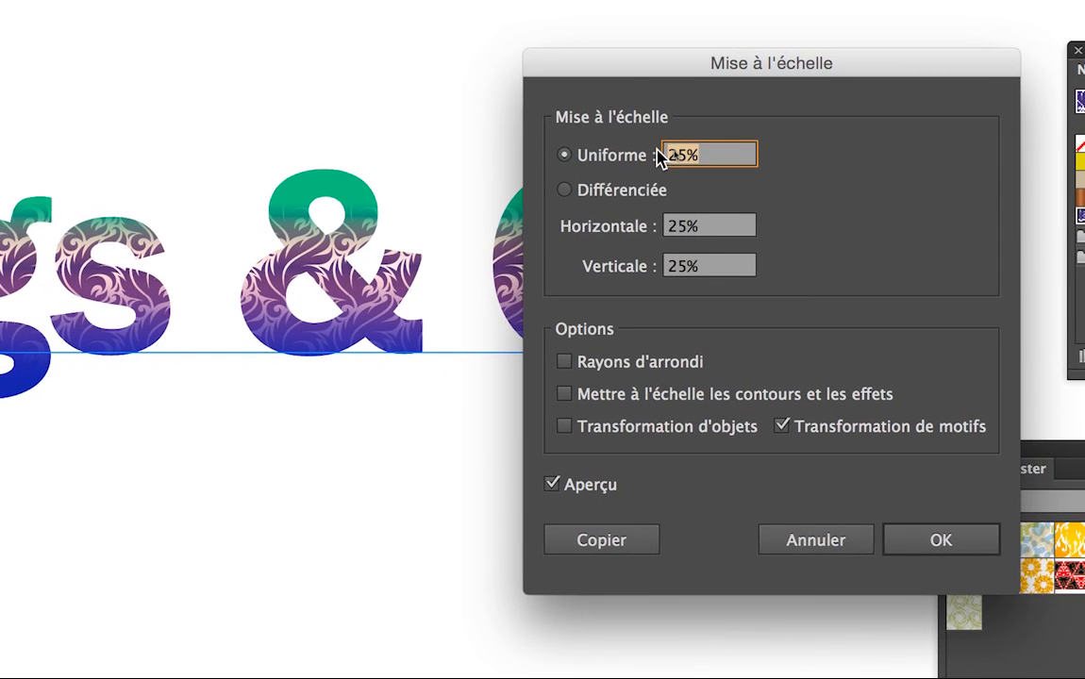
text(10)
key(Tab)
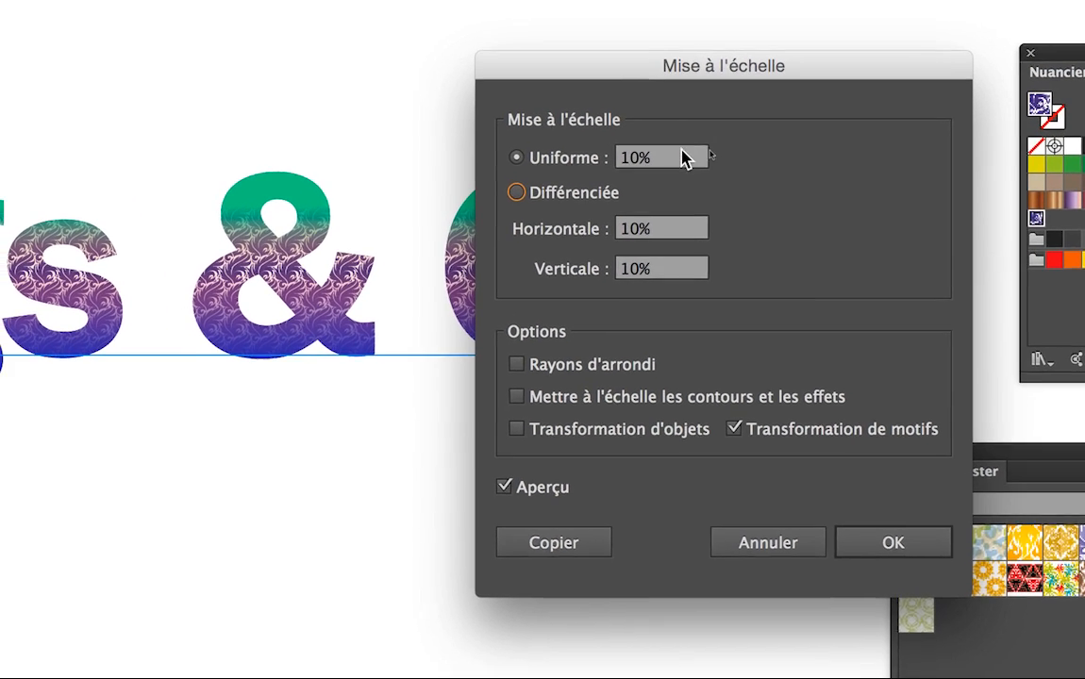
click(723, 156)
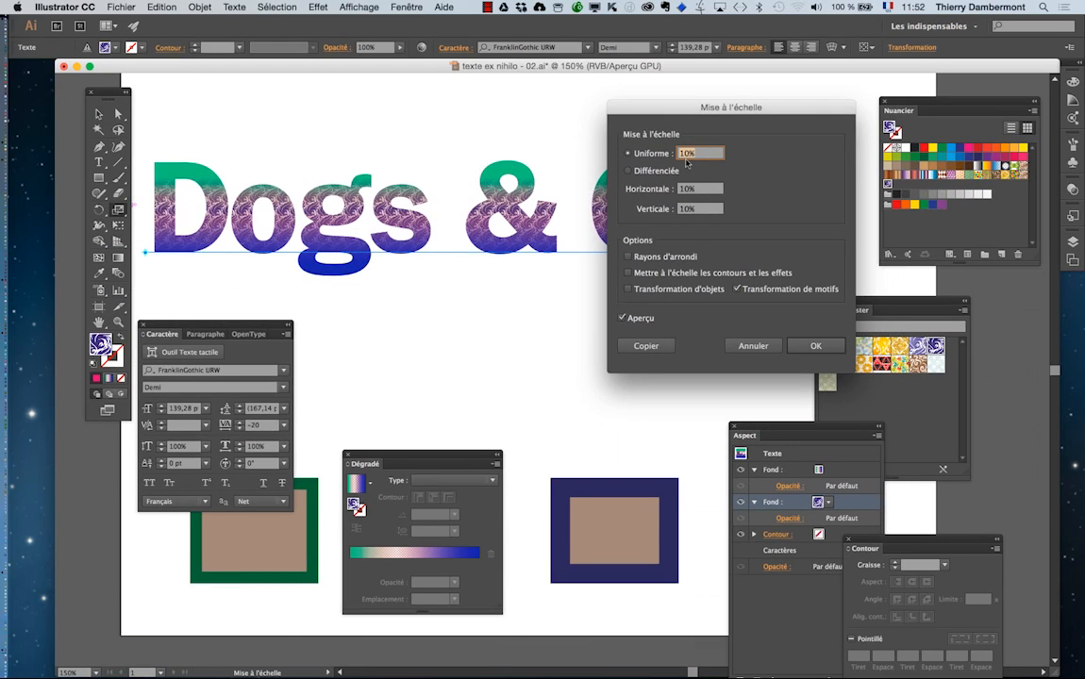
click(815, 346)
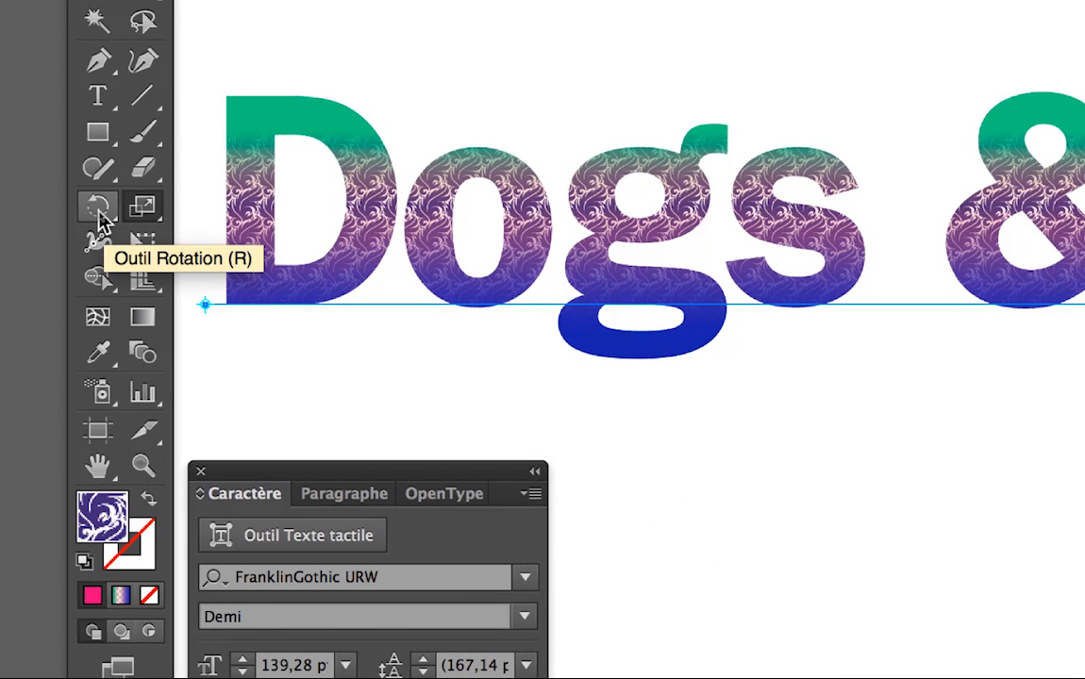
- Rotate only the pattern fill inside the text, setting the angle freehand with preview on, and apply the rotation
double_click(99, 209)
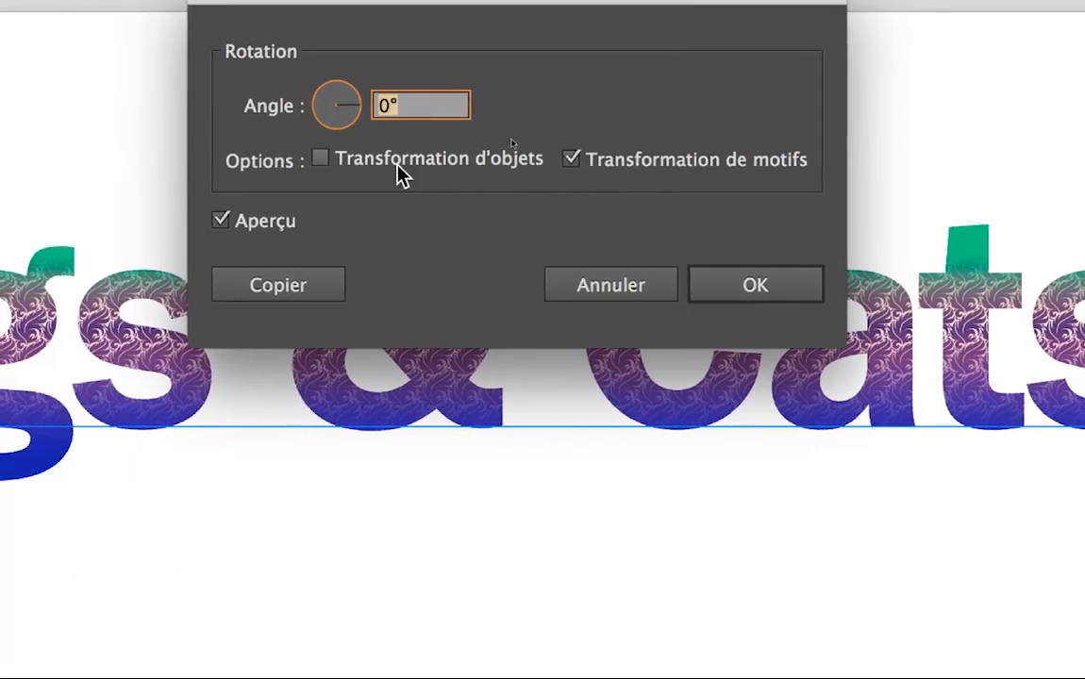
drag(348, 121, 373, 149)
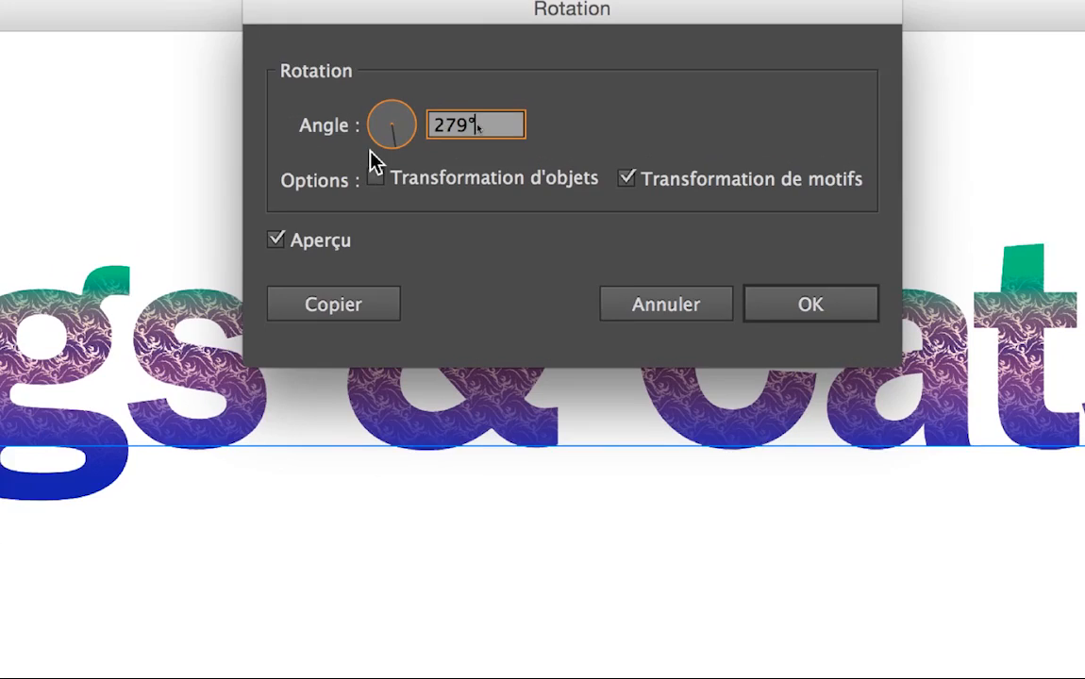
drag(429, 81, 430, 77)
drag(377, 156, 368, 143)
key(Return)
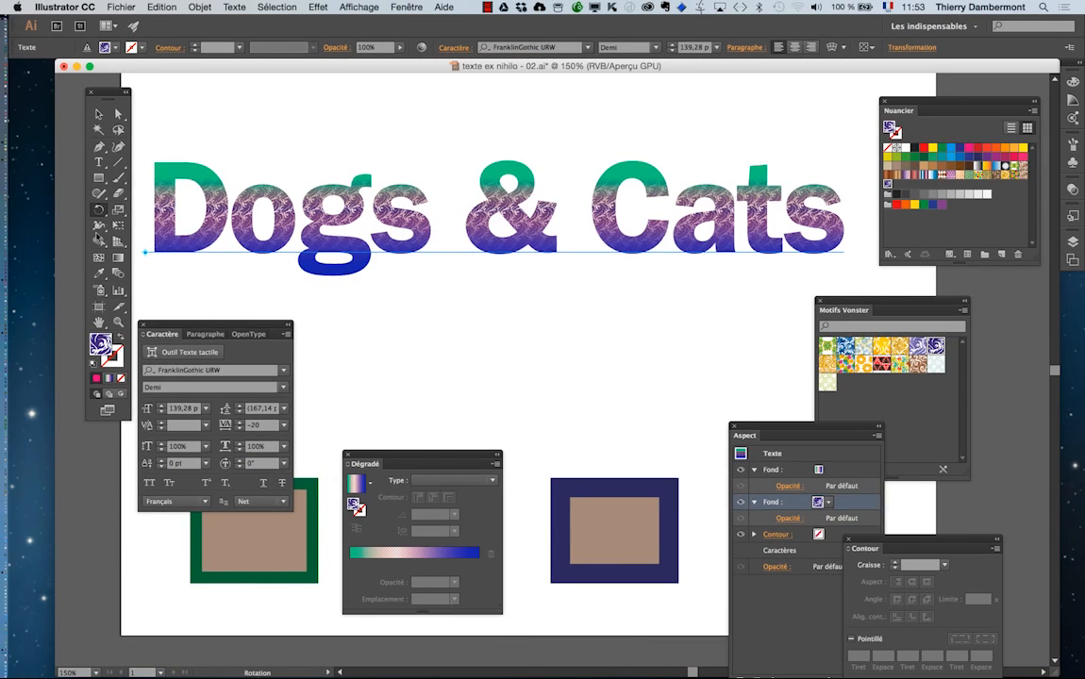
- Reopen the Scale options for the text's pattern fill and reset the uniform scale to 100%, keeping the text visible for the preview
double_click(118, 210)
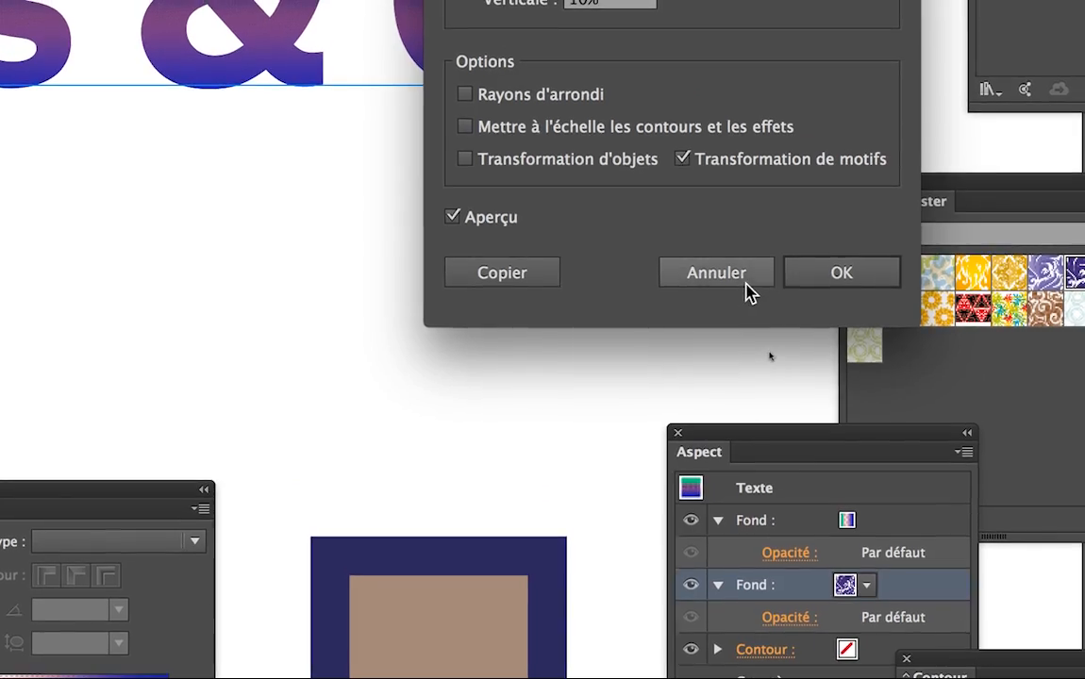
click(747, 280)
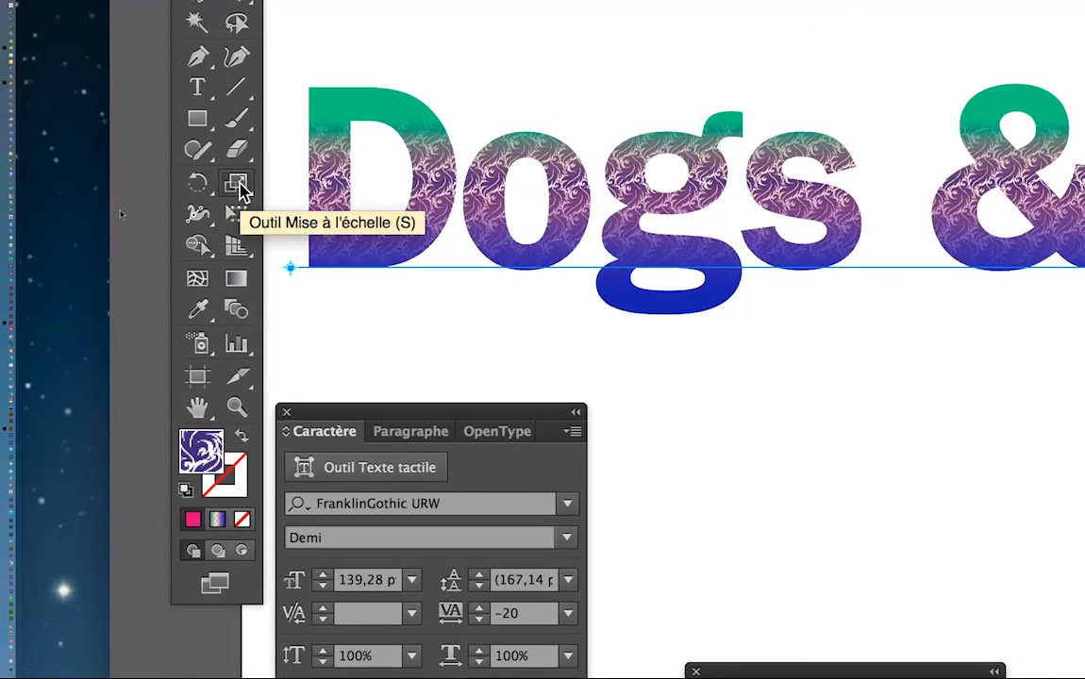
double_click(237, 186)
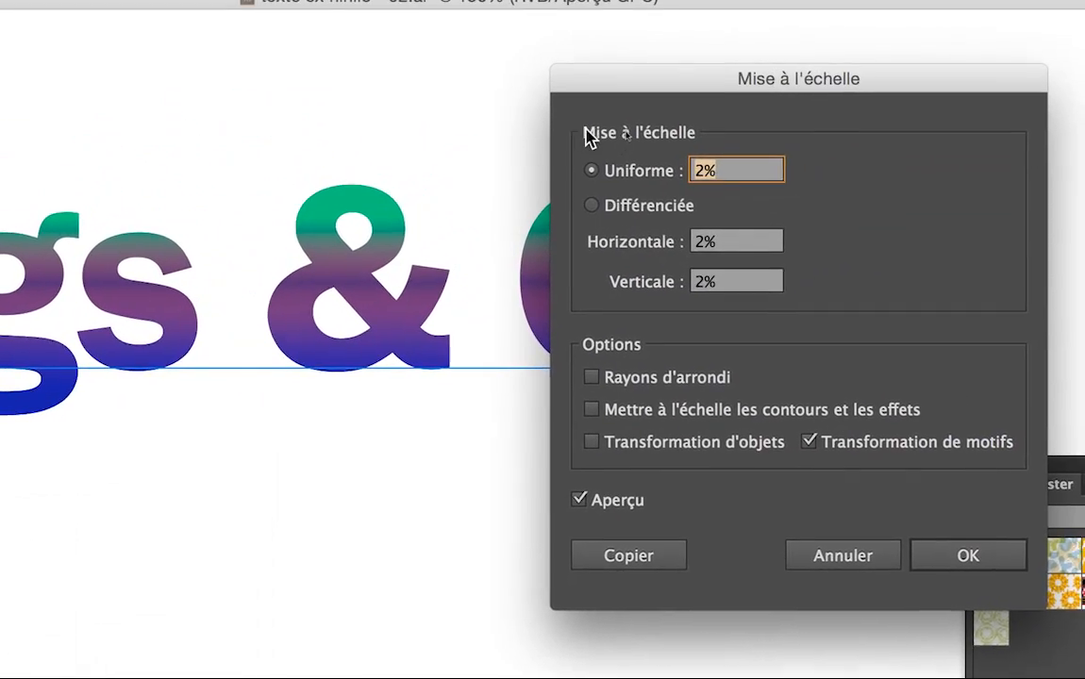
drag(597, 90, 83, 364)
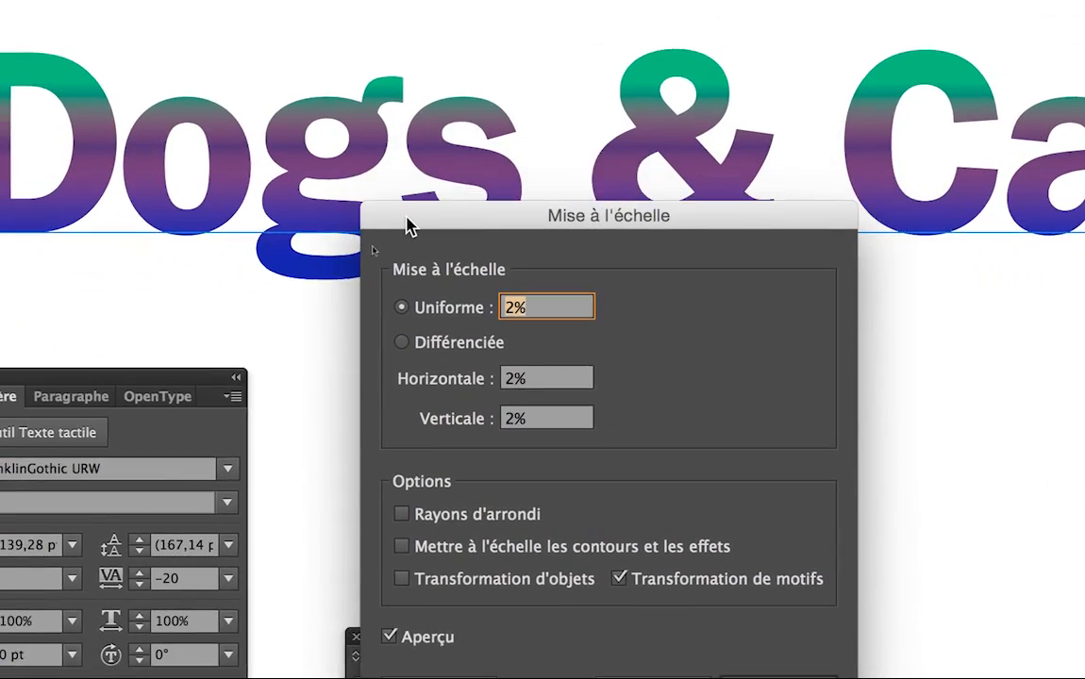
drag(407, 217, 382, 265)
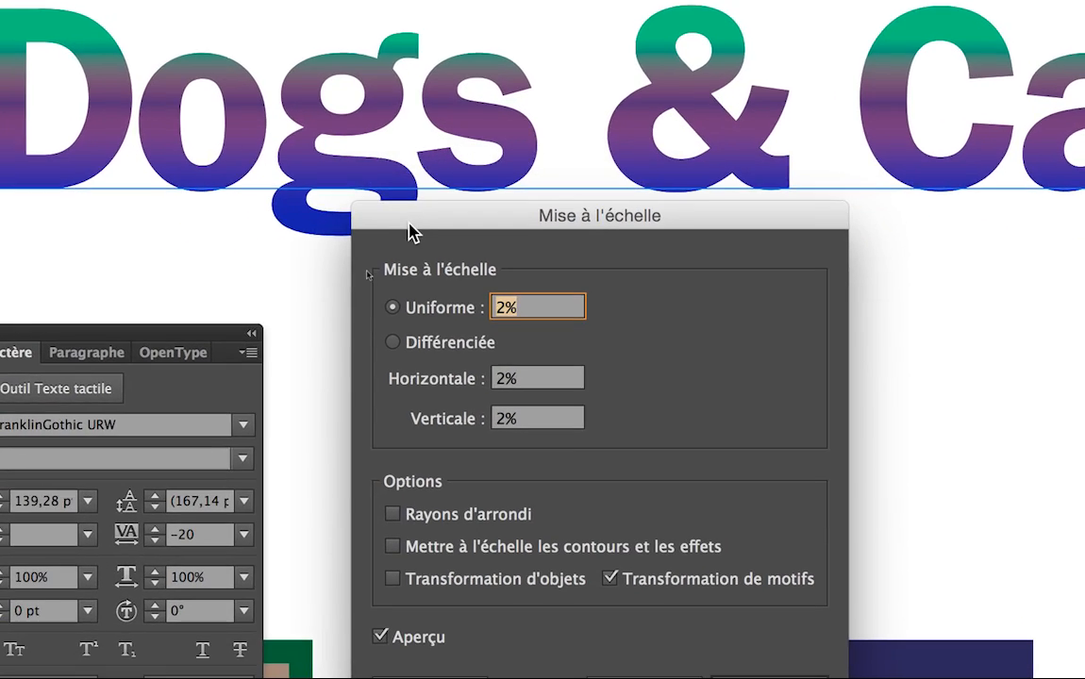
text(10)
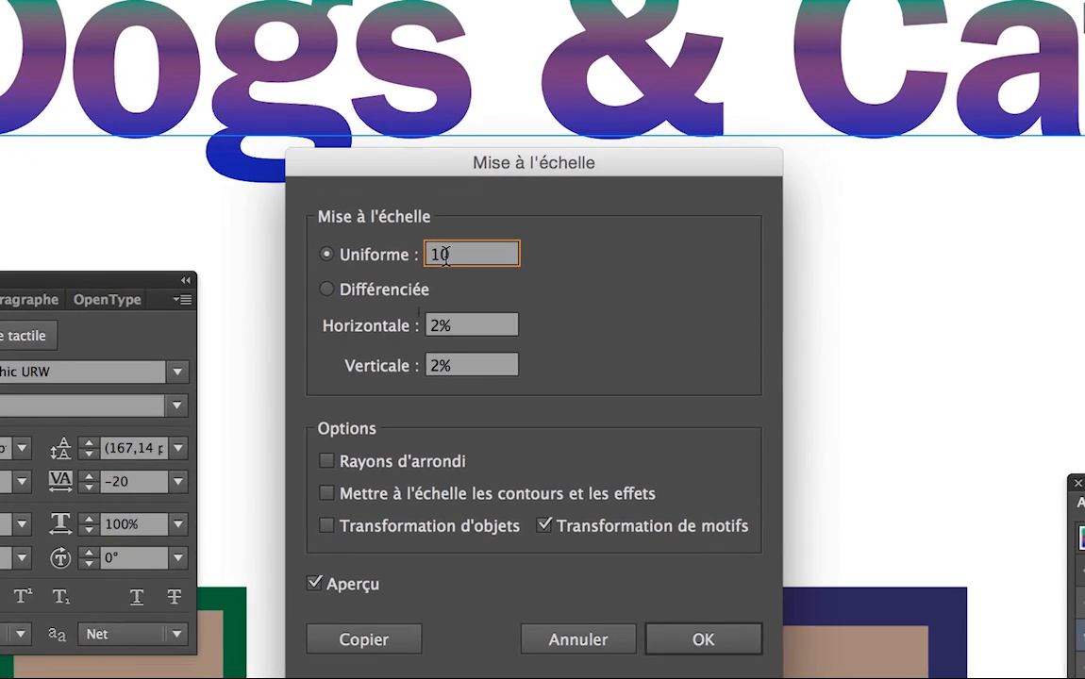
drag(516, 303, 487, 303)
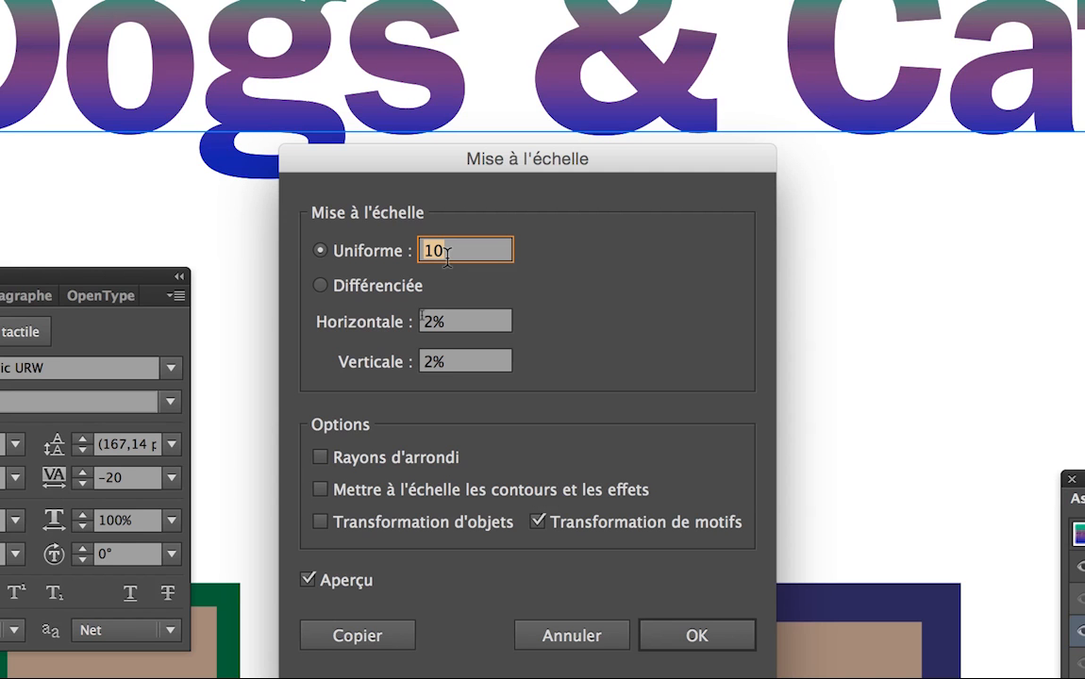
key(Tab)
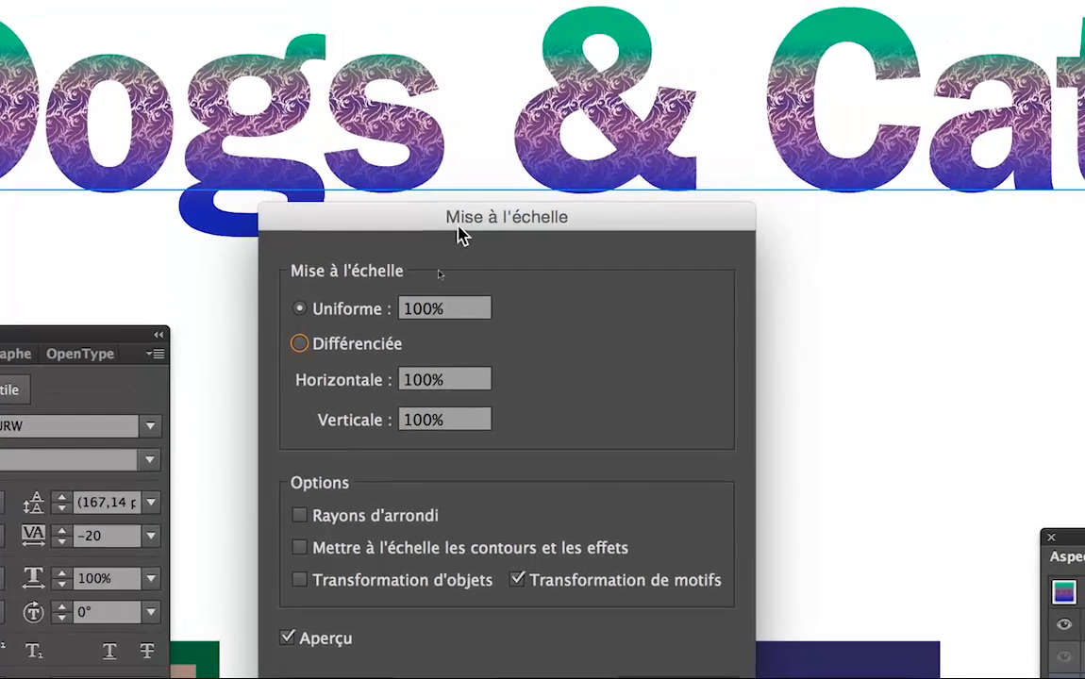
drag(465, 217, 509, 200)
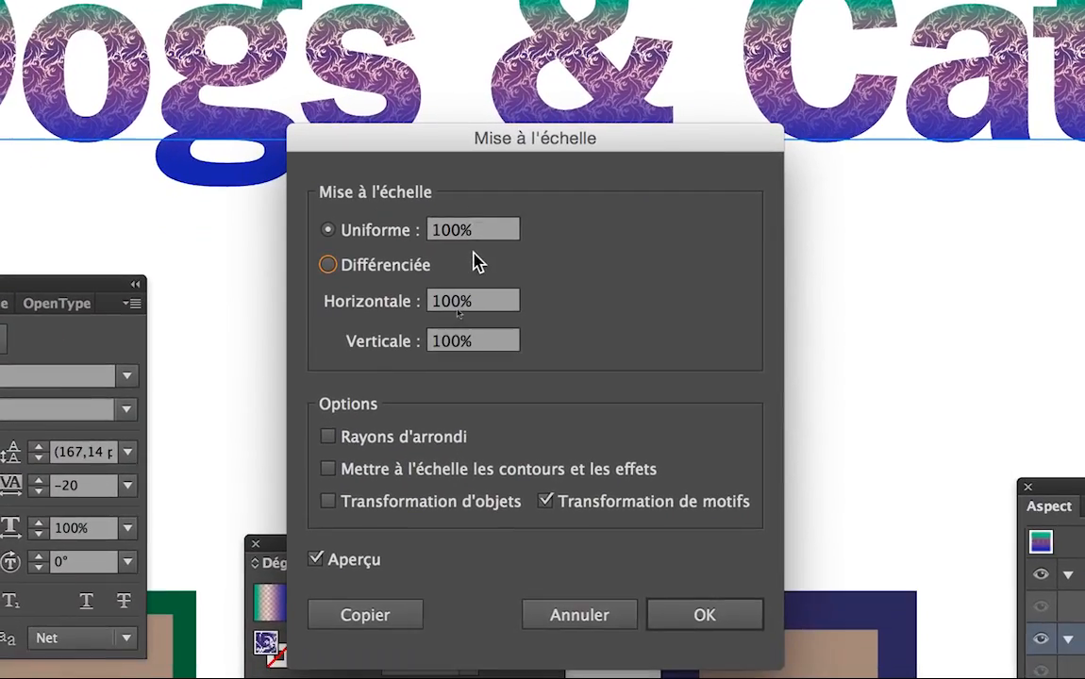
- Preview only the text's pattern fill at a uniform scale of 400%
click(430, 233)
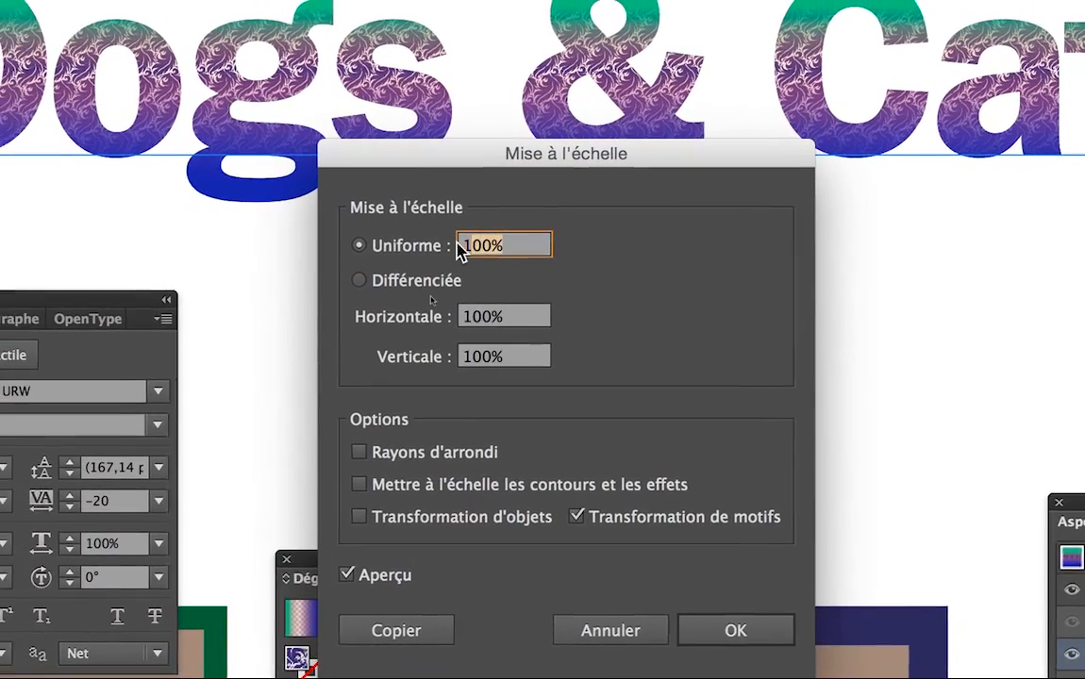
text(400)
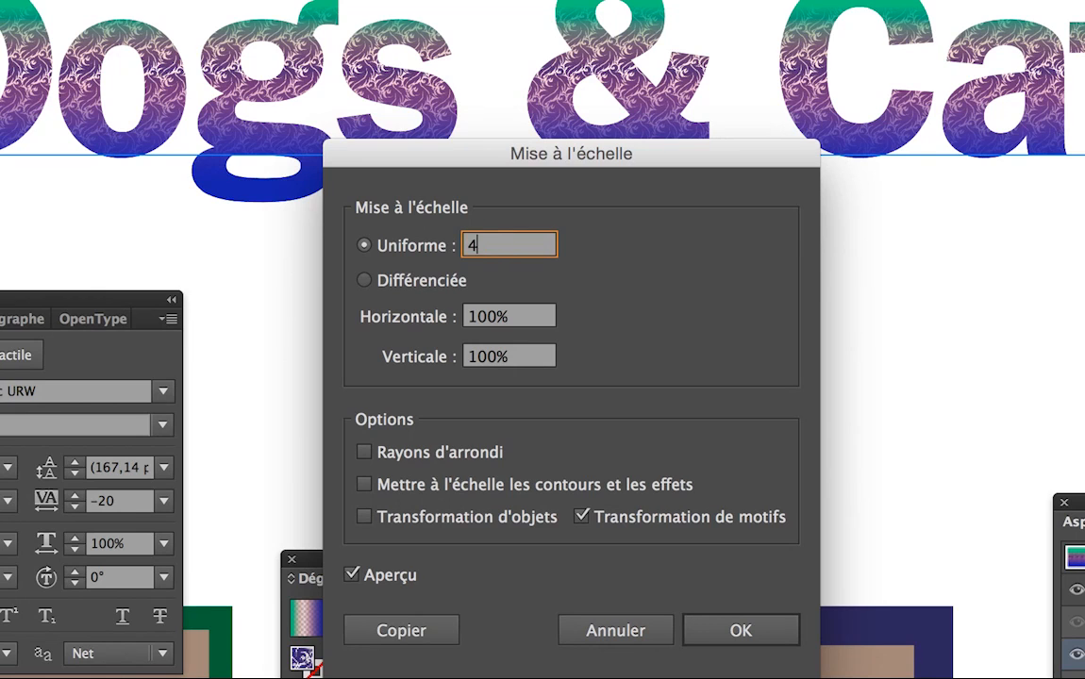
key(Tab)
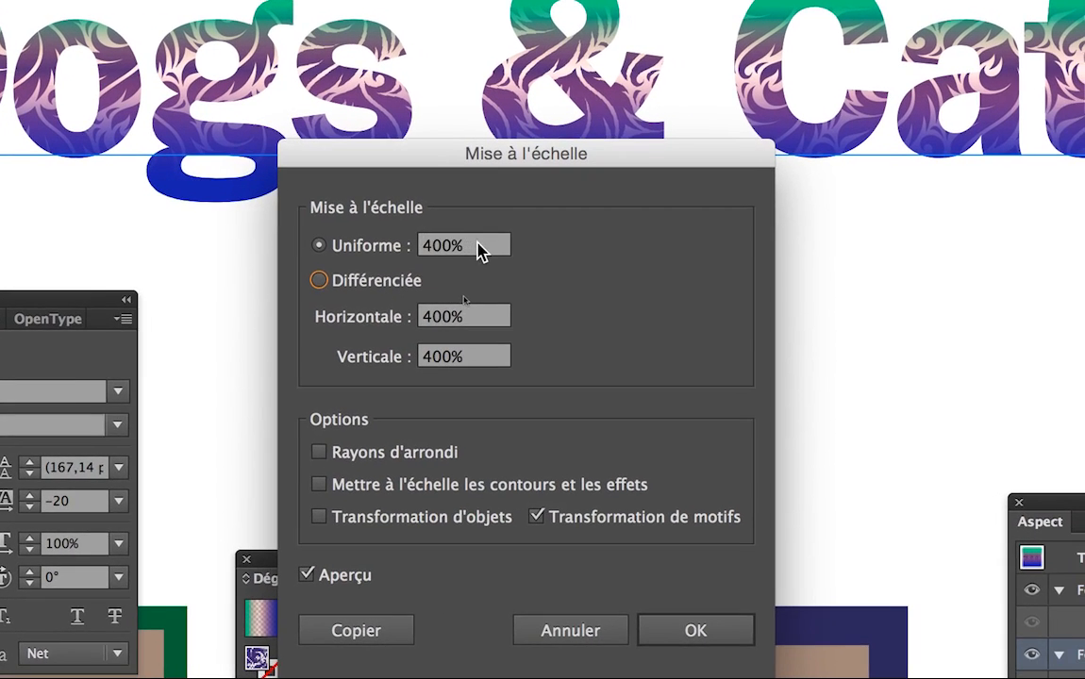
- Scale only the text's pattern fill uniformly to 200% and apply it
click(465, 236)
text(200)
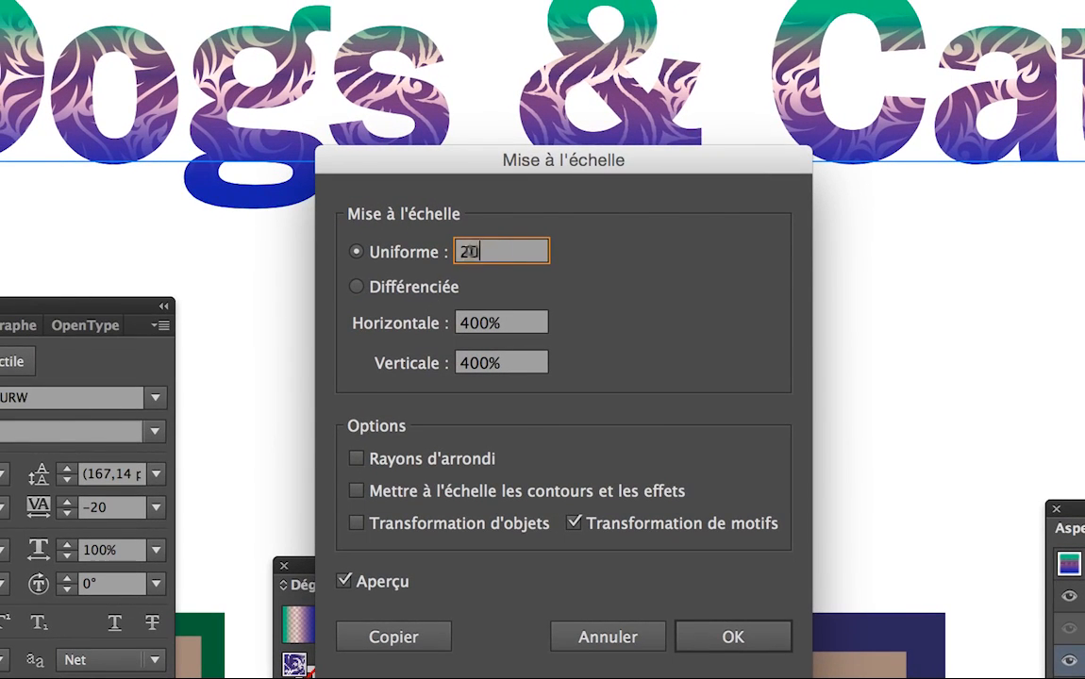
key(Tab)
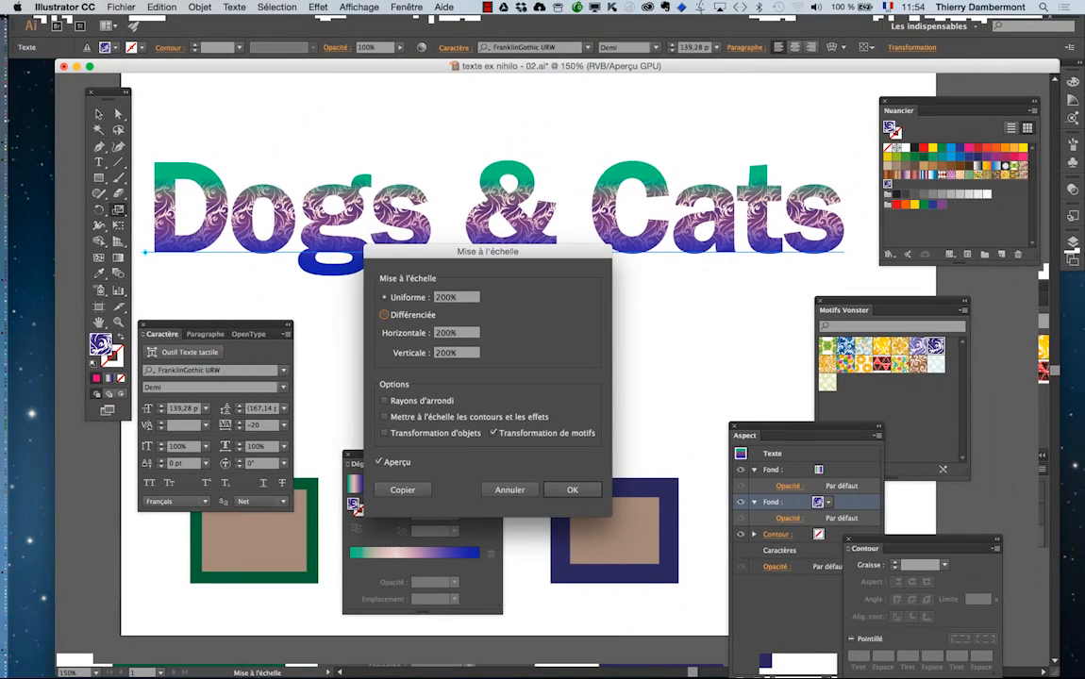
key(Return)
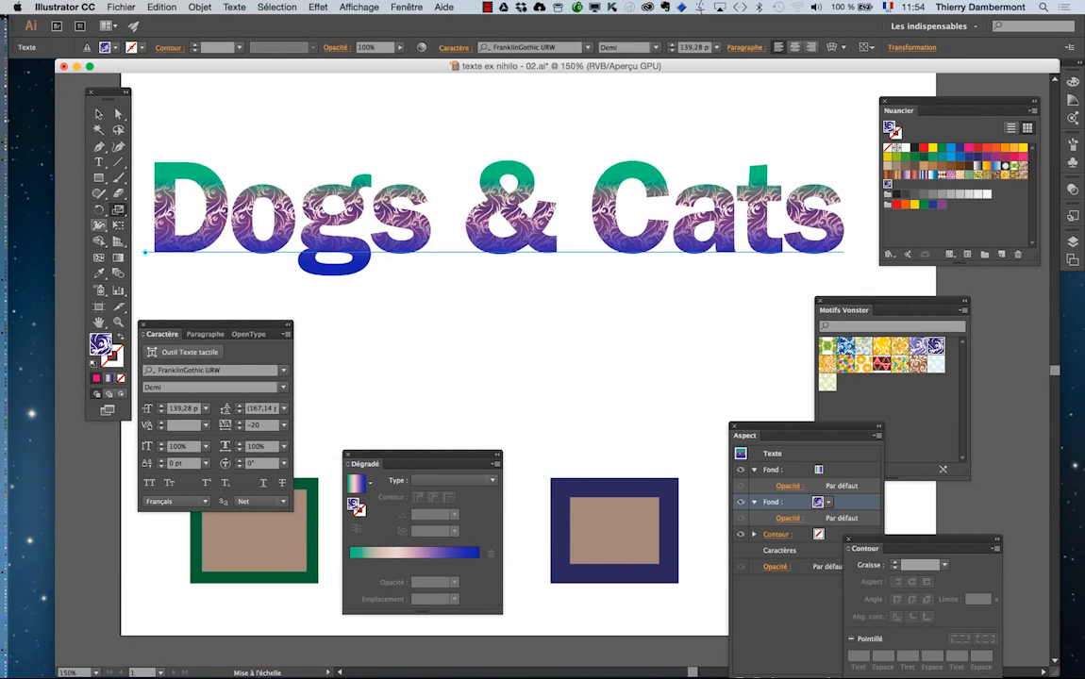